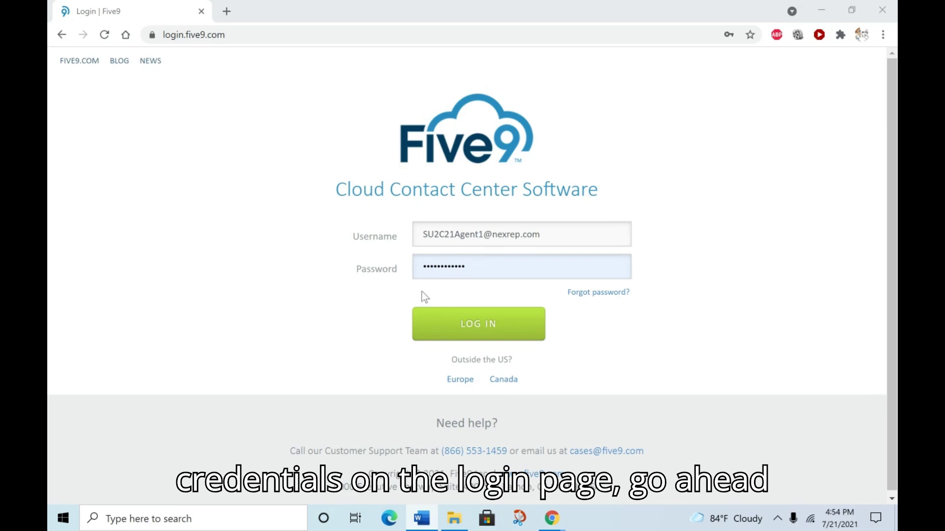
Submit the Five9 login and decline Chrome's offer to save the password
click(477, 329)
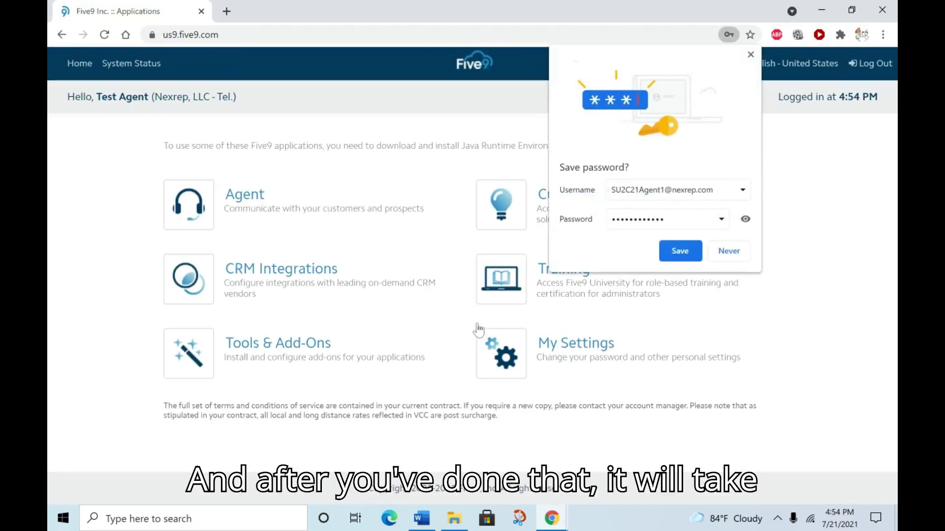
click(677, 260)
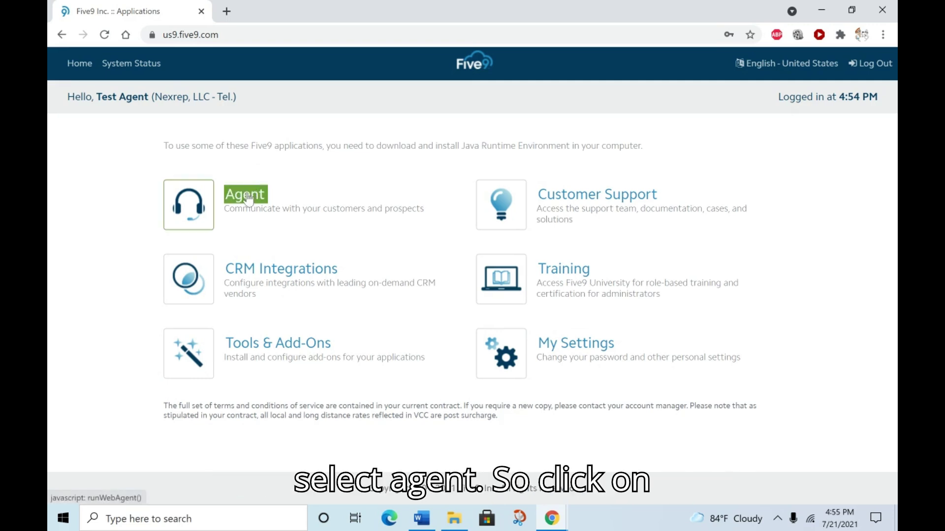
Launch the Agent app and paste station ID 2165356 into the Softphone Station ID field
click(248, 199)
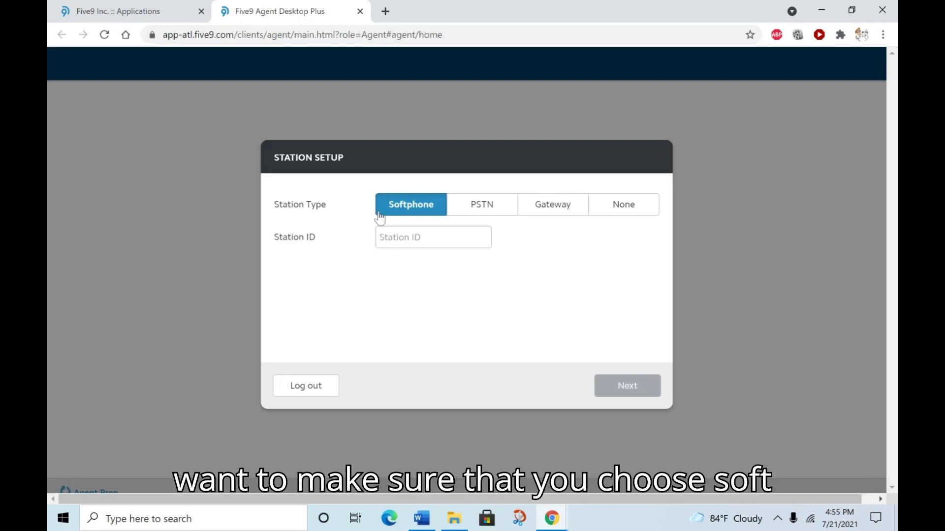
click(384, 240)
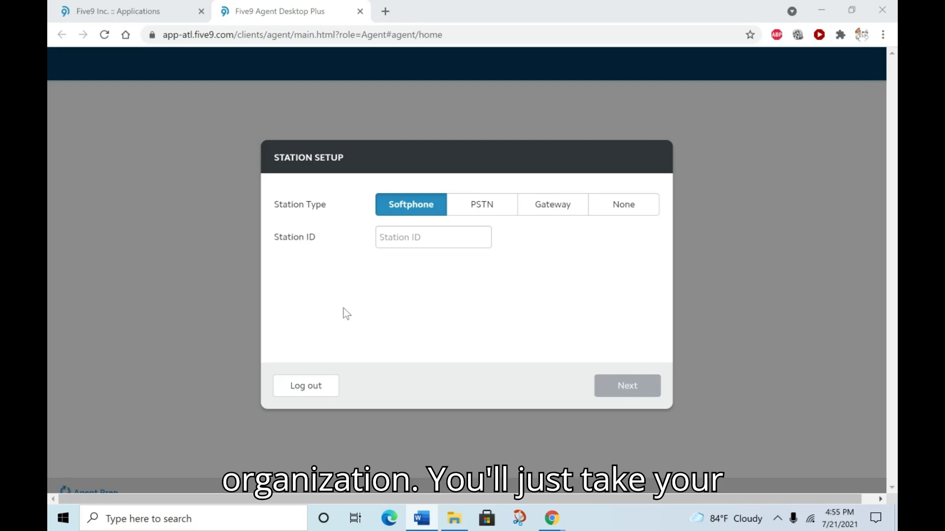
click(384, 240)
right_click(384, 239)
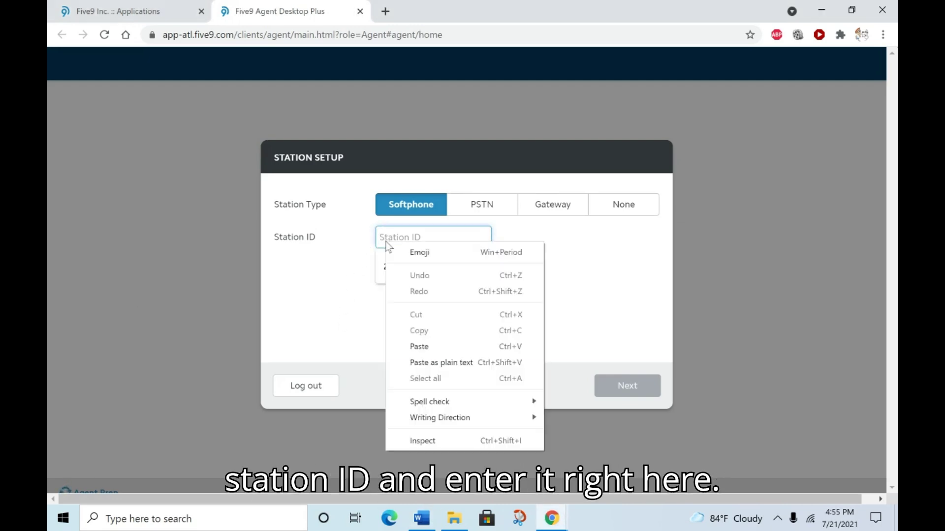
click(421, 347)
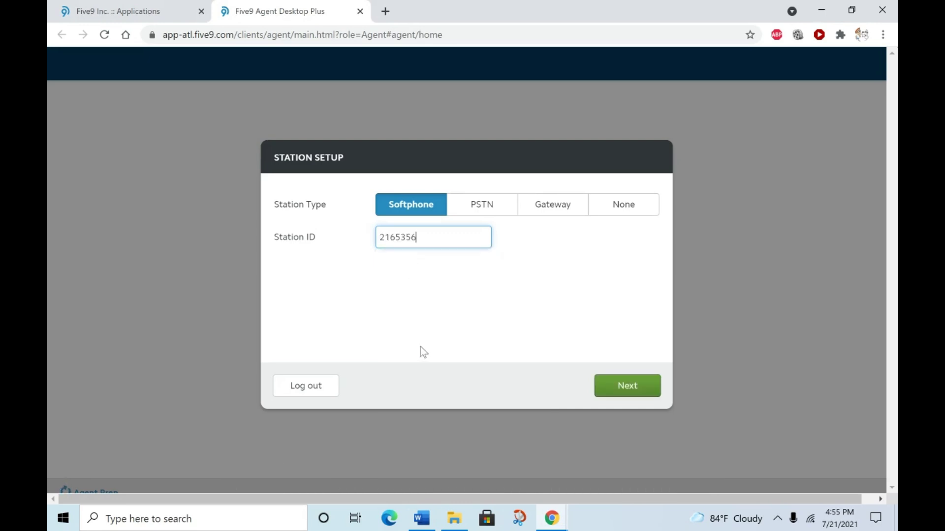
Submit the Softphone station setup to reach the Station Check listing two required components
click(642, 391)
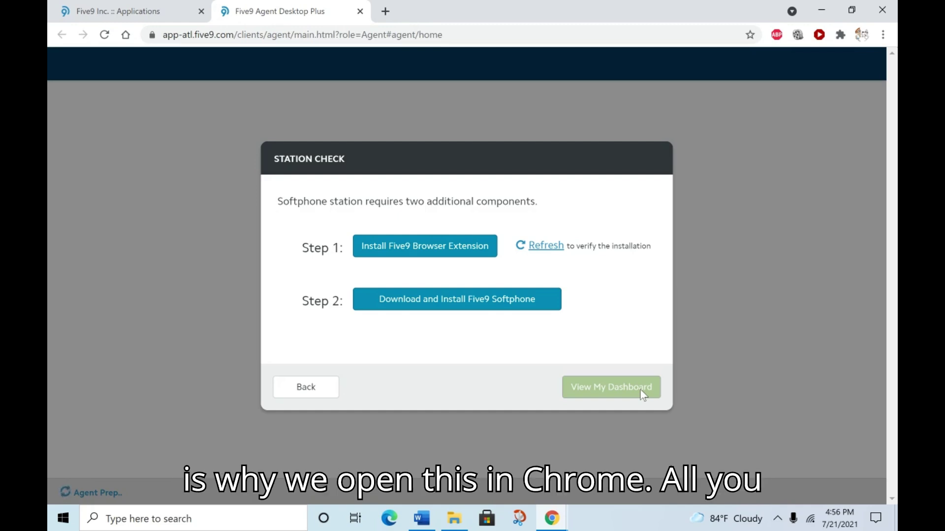
Add the Five9 Softphone Extension to Chrome from the Web Store, then close the store tab
click(398, 248)
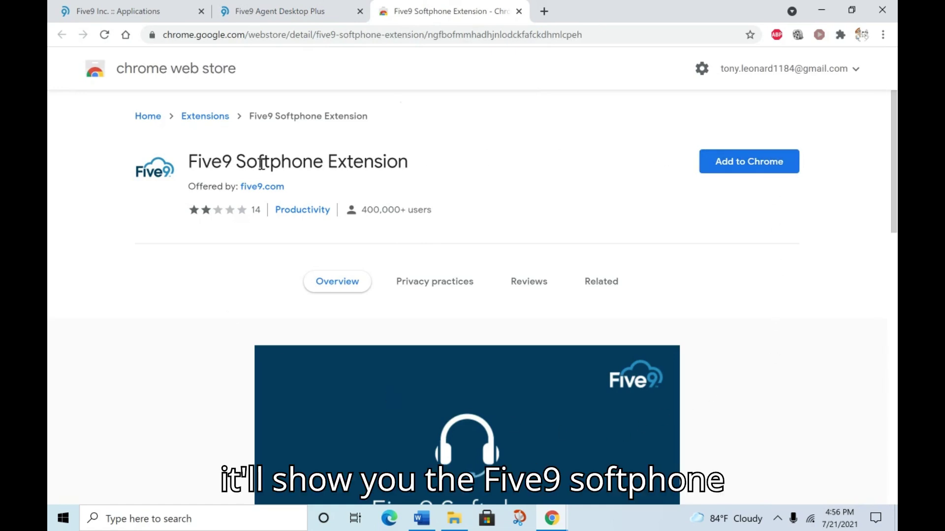
click(747, 161)
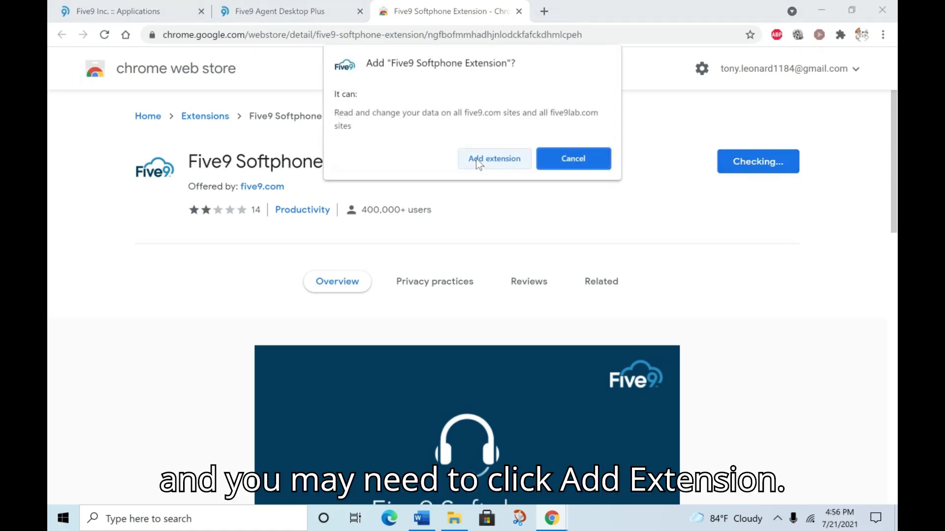
click(476, 158)
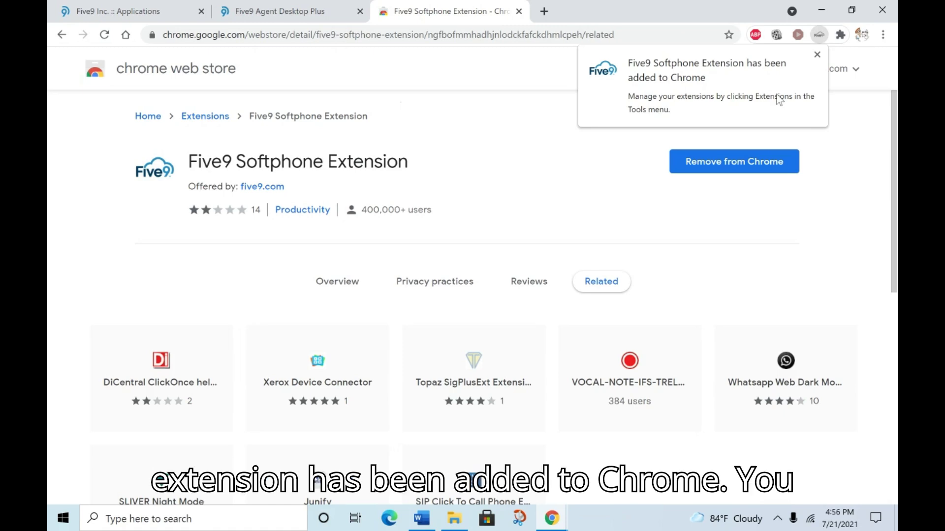
click(817, 55)
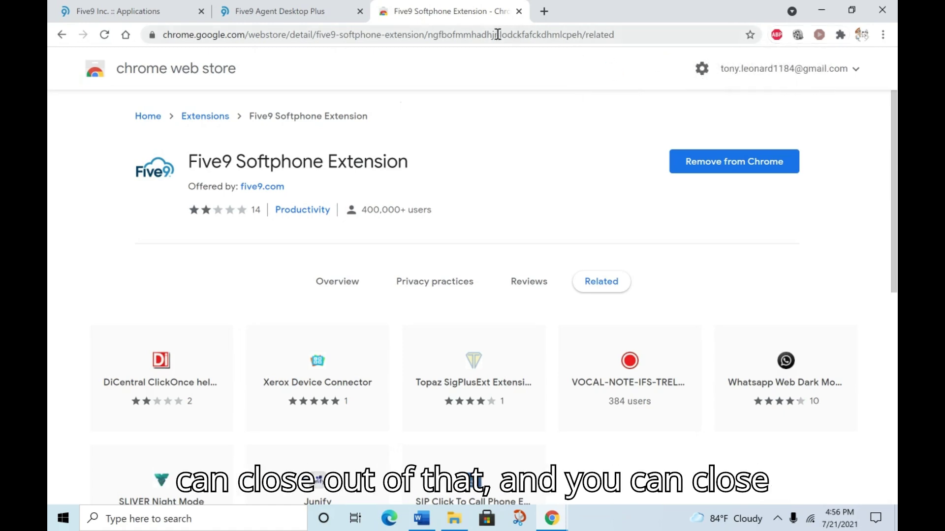
click(519, 11)
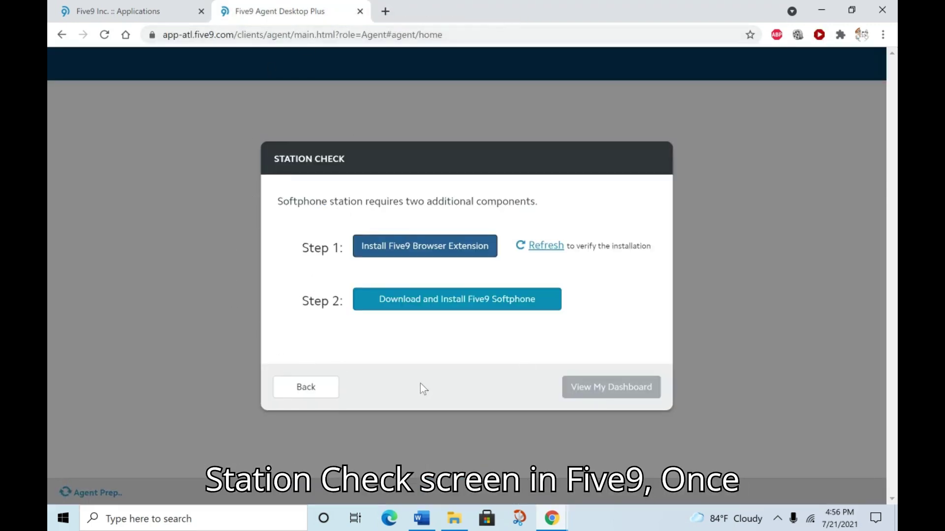
Download the Five9SoftphoneService .msi installer (15.0 MB) from Step 2 of Station Check
click(397, 309)
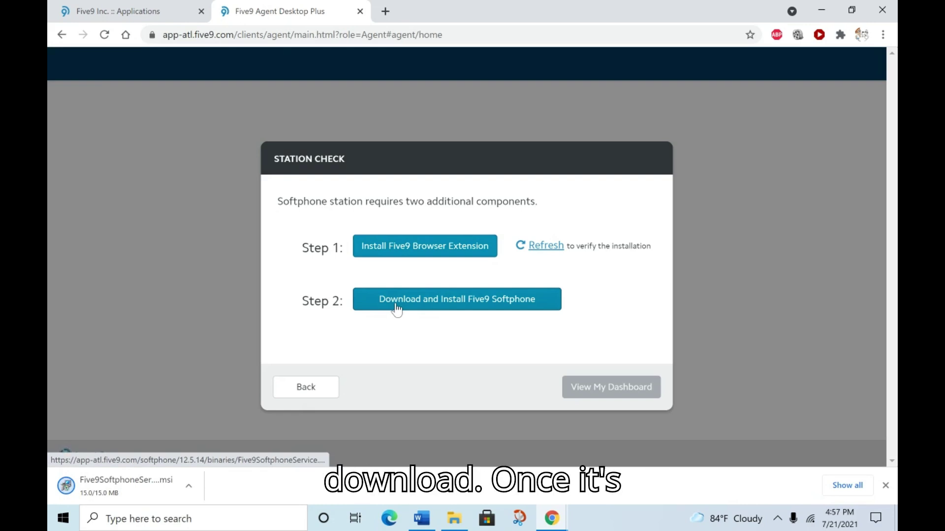
Run the downloaded Five9SoftphoneService .msi through the Setup Wizard to the Completed page
click(141, 481)
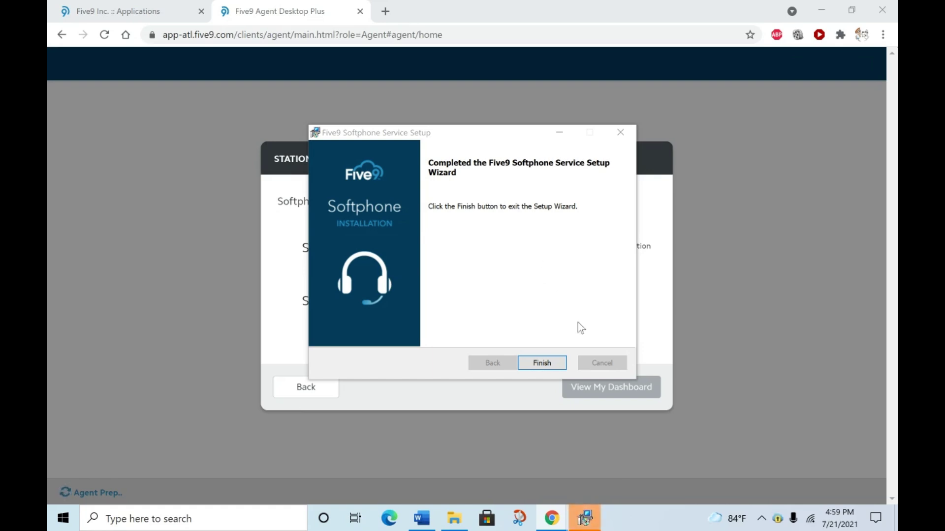
Finish the setup wizard and re-verify components until Station Check shows Connection Successful with MPOW HC6
click(542, 363)
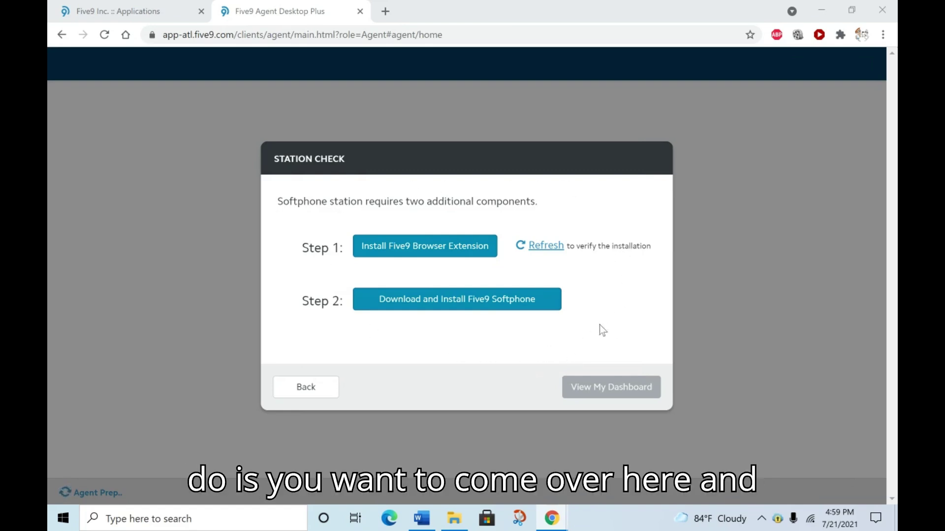
click(558, 250)
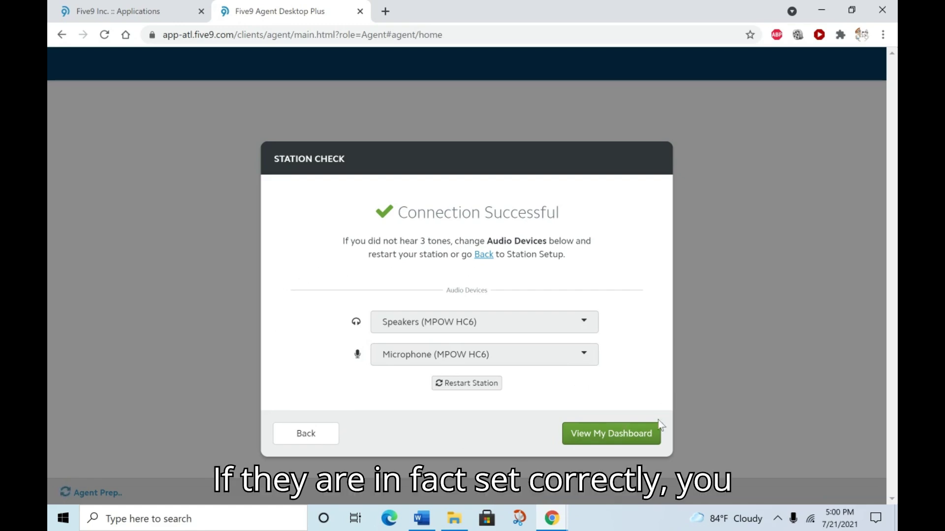
Open the agent dashboard showing station 2165356 Connected and view the speaker and microphone levels
click(615, 435)
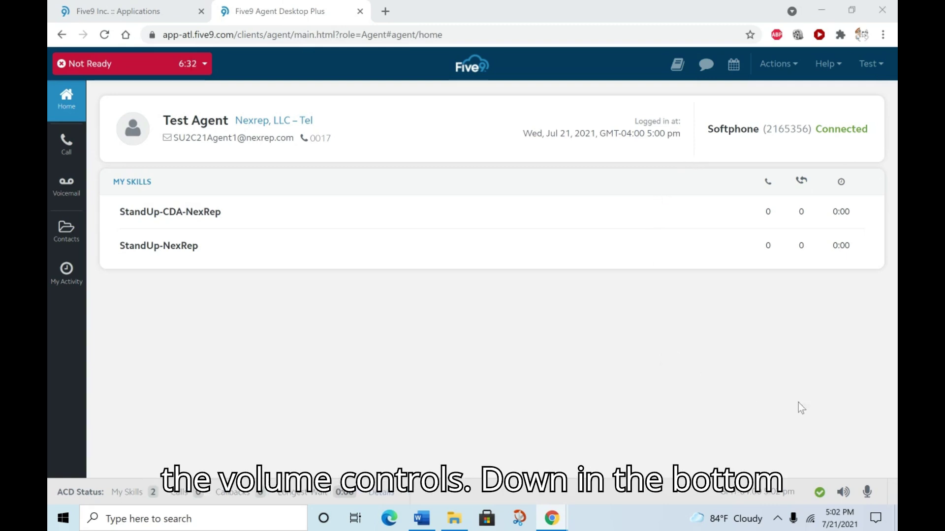
click(845, 496)
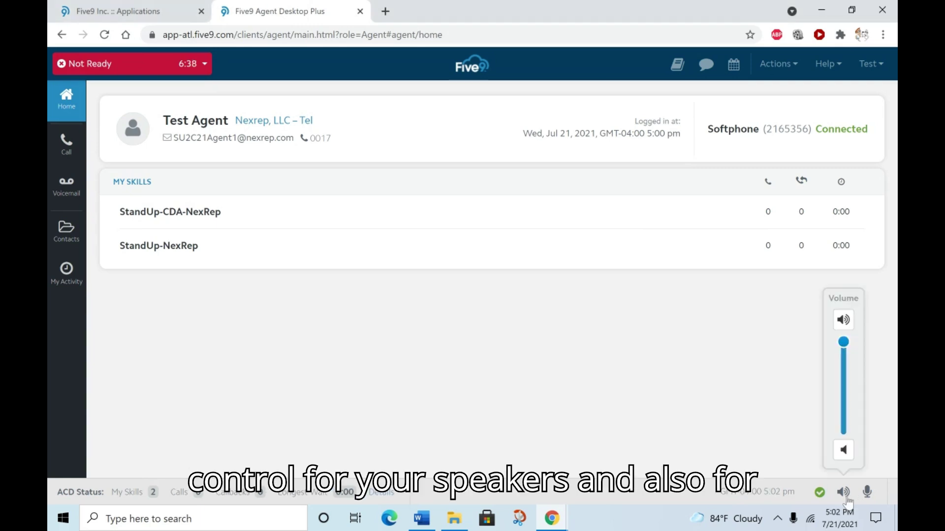
click(868, 494)
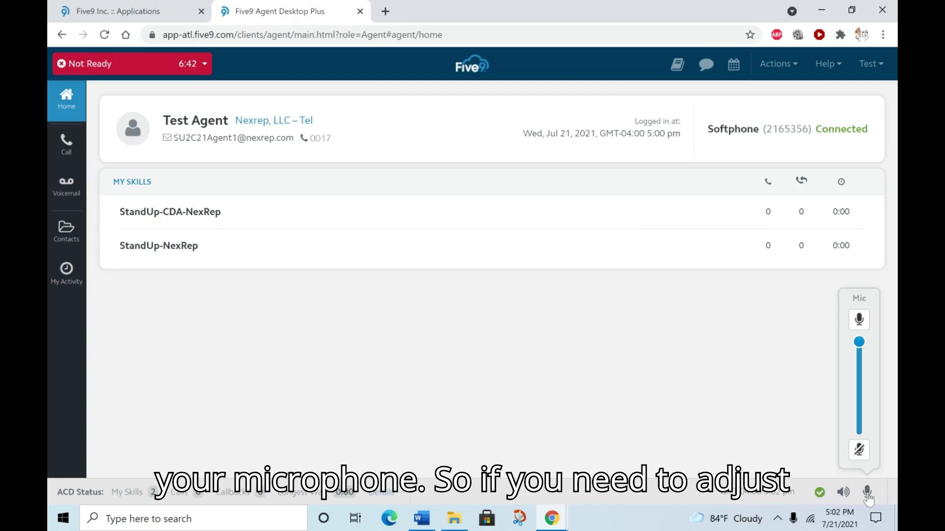
Close the microphone control and change the agent state from Not Ready to Ready (Voice)
click(340, 389)
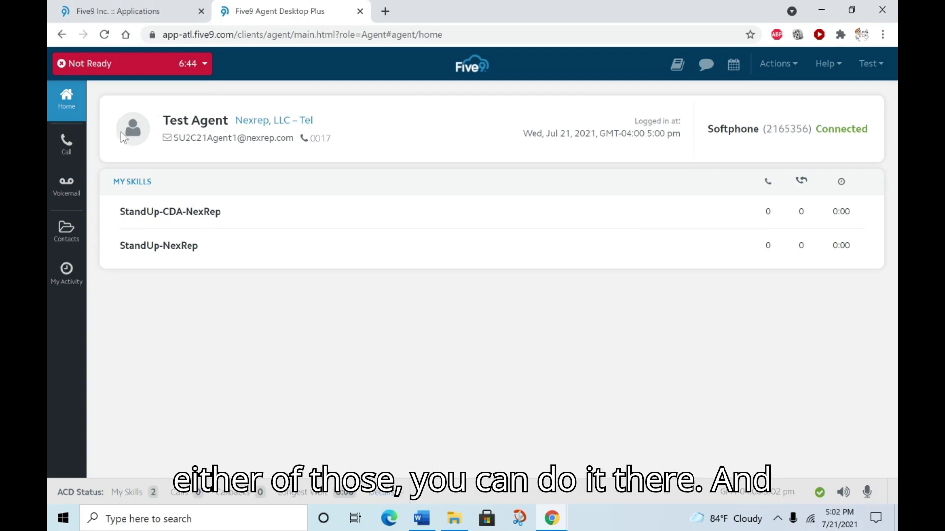
click(205, 67)
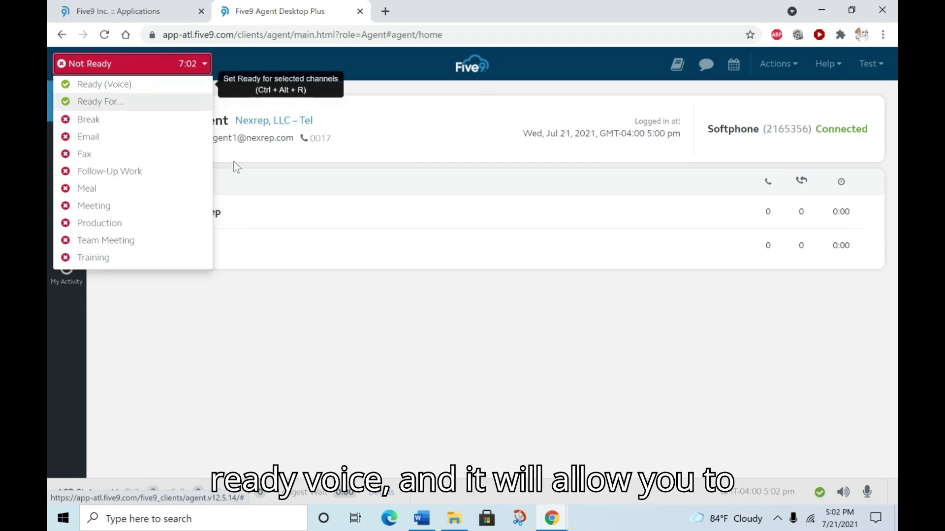
click(381, 307)
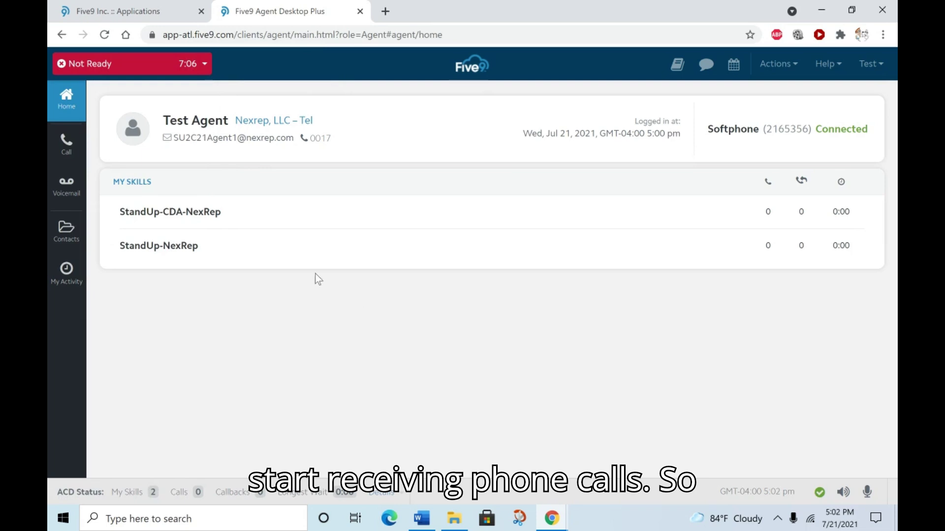
click(206, 70)
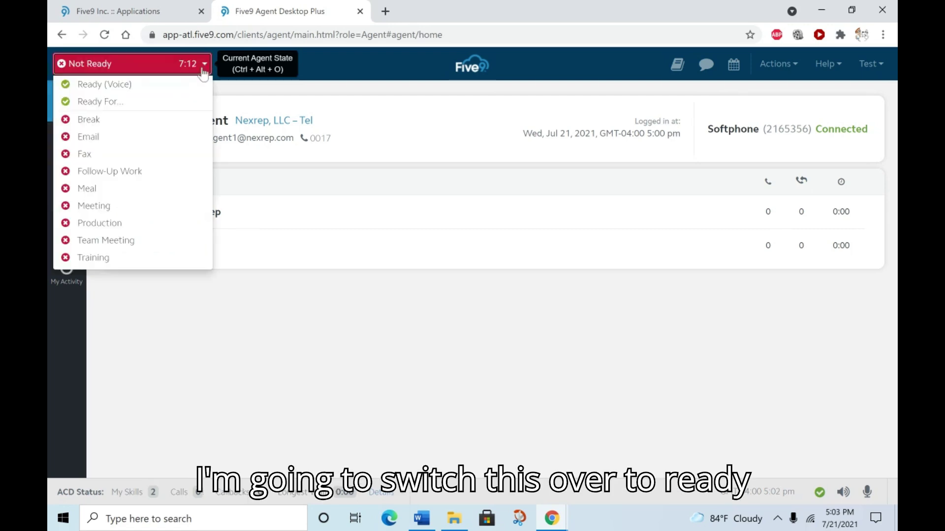
click(186, 86)
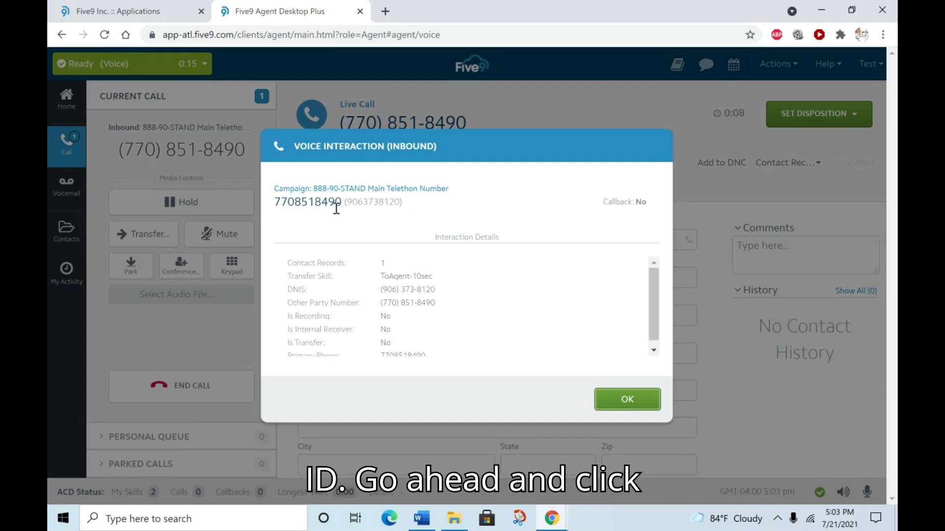
Dismiss the Voice Interaction dialog to reveal the live Main Telethon call's Interaction tab
click(624, 407)
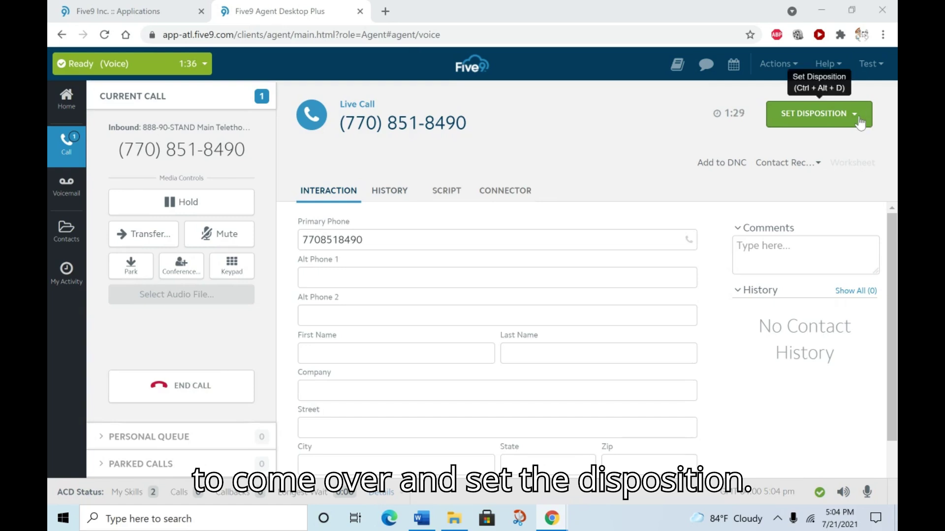
Hang up the Main Telethon call at 1:32 and browse the disposition list
click(174, 390)
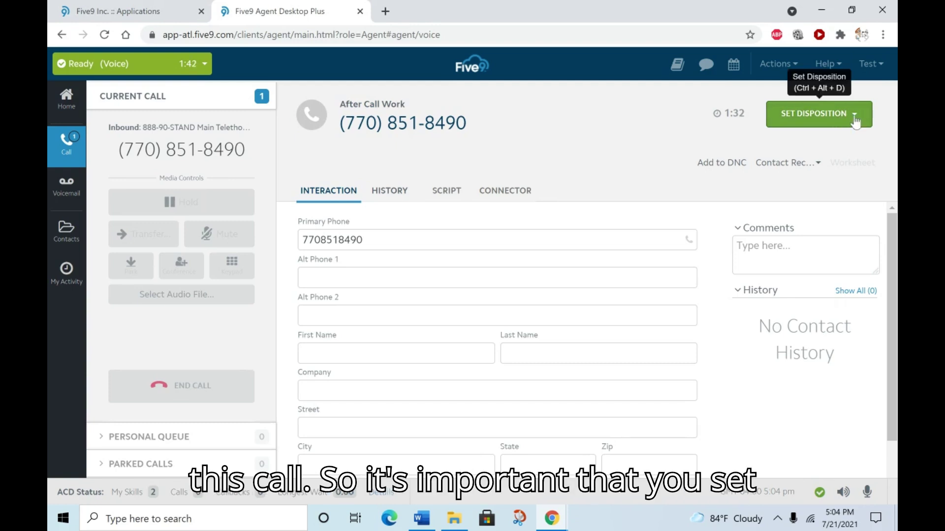
click(856, 122)
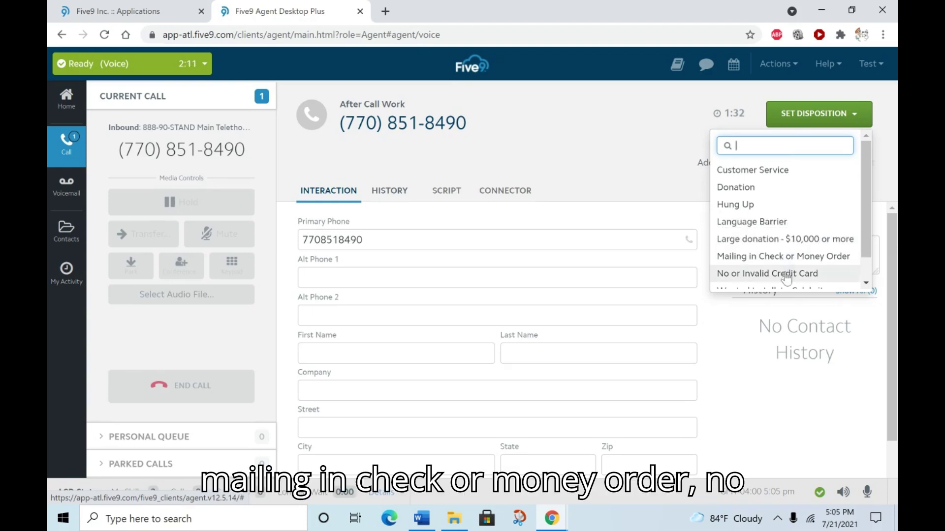
drag(865, 240, 866, 280)
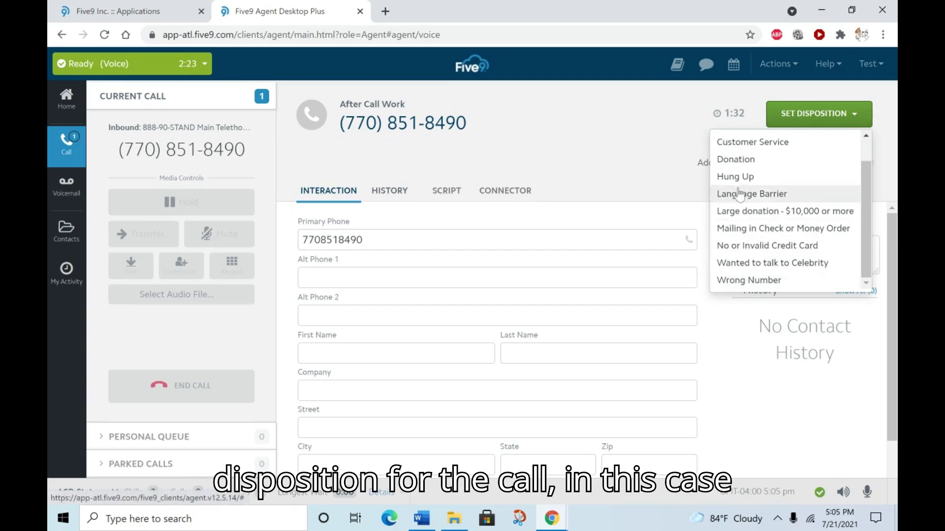
Choose Donation as the disposition and confirm it to clear the call
click(738, 161)
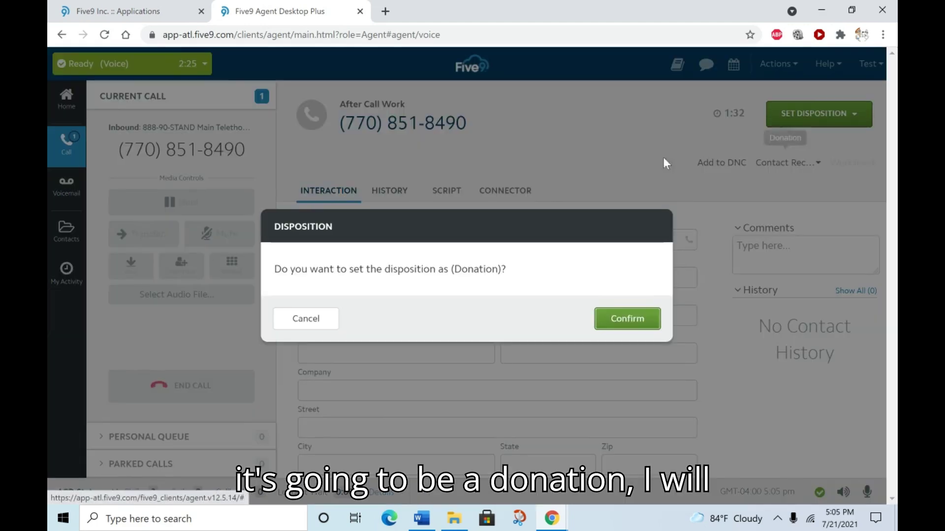
click(642, 323)
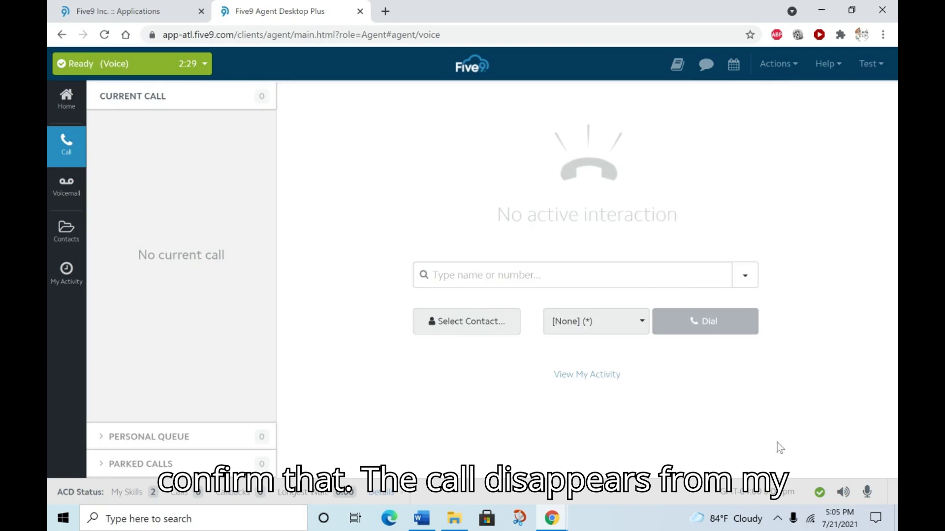